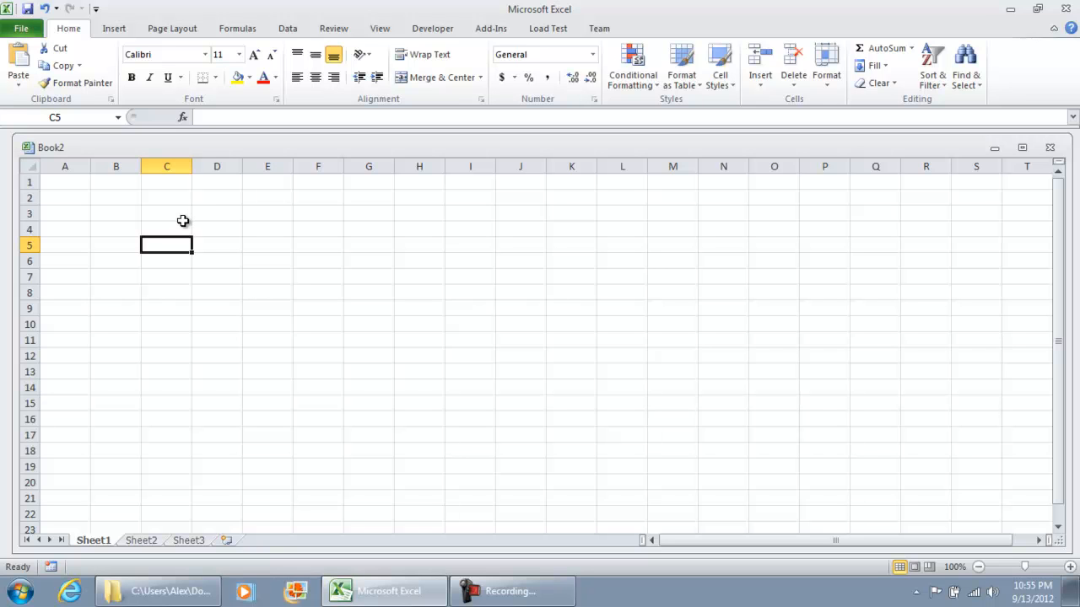
Enter the text Test in cell C4
click(182, 228)
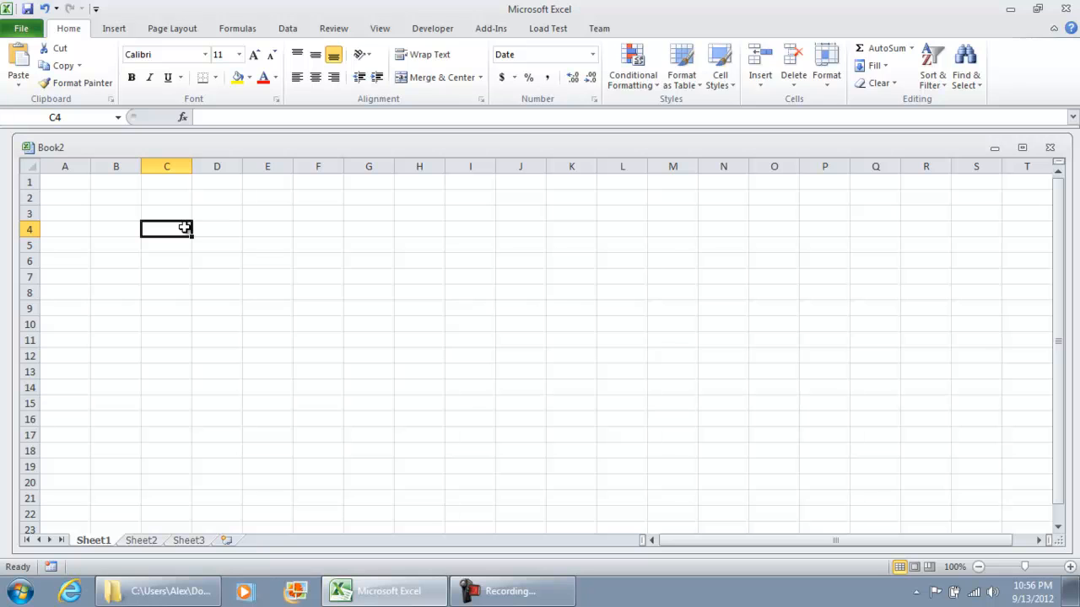
text(Test)
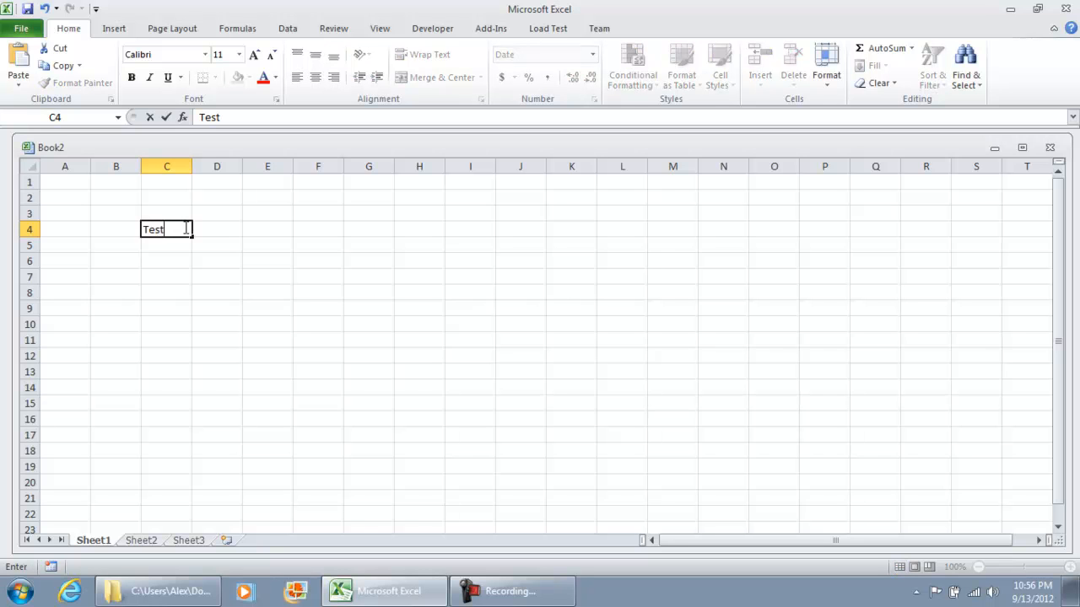
key(Return)
Enter the number 56 in cell D4
click(185, 229)
key(Right)
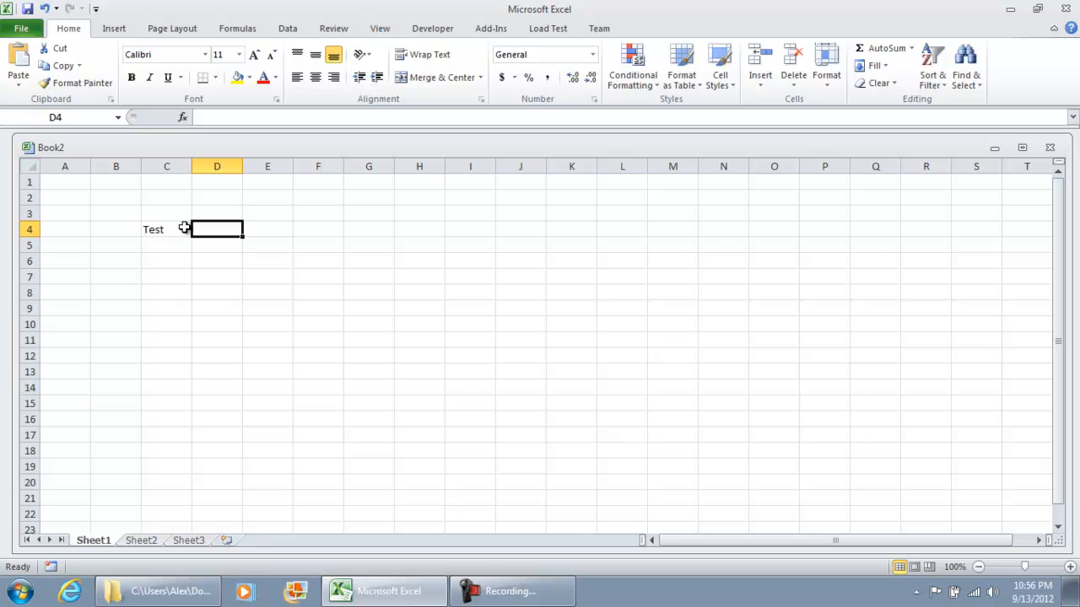
text(56)
key(Return)
Enter the value 56A in cell F4
key(Up)
key(Down)
key(Up)
key(Right)
key(Right)
text(56A)
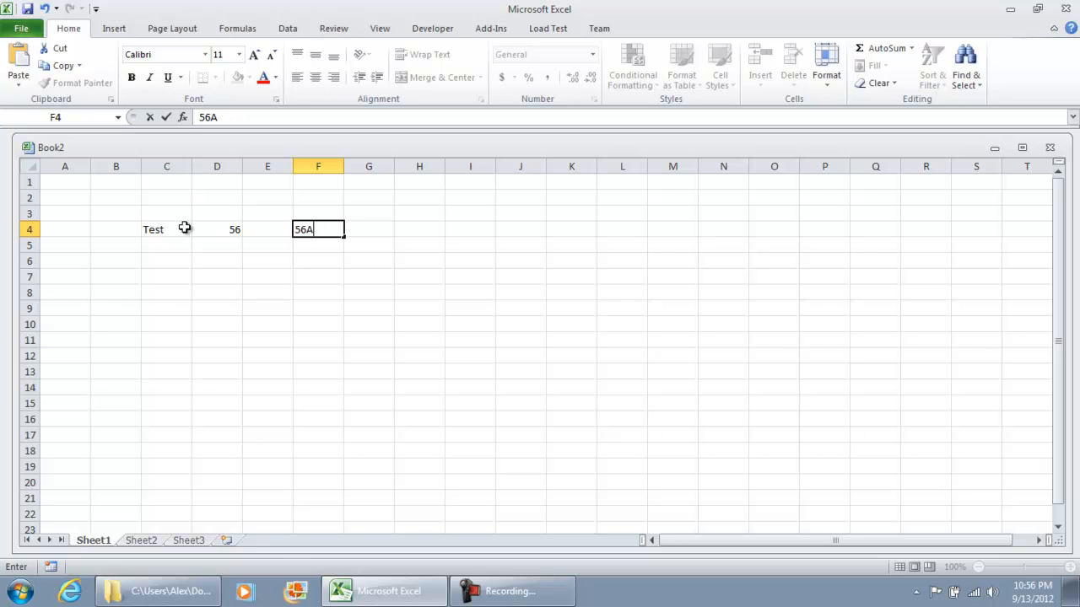
key(Return)
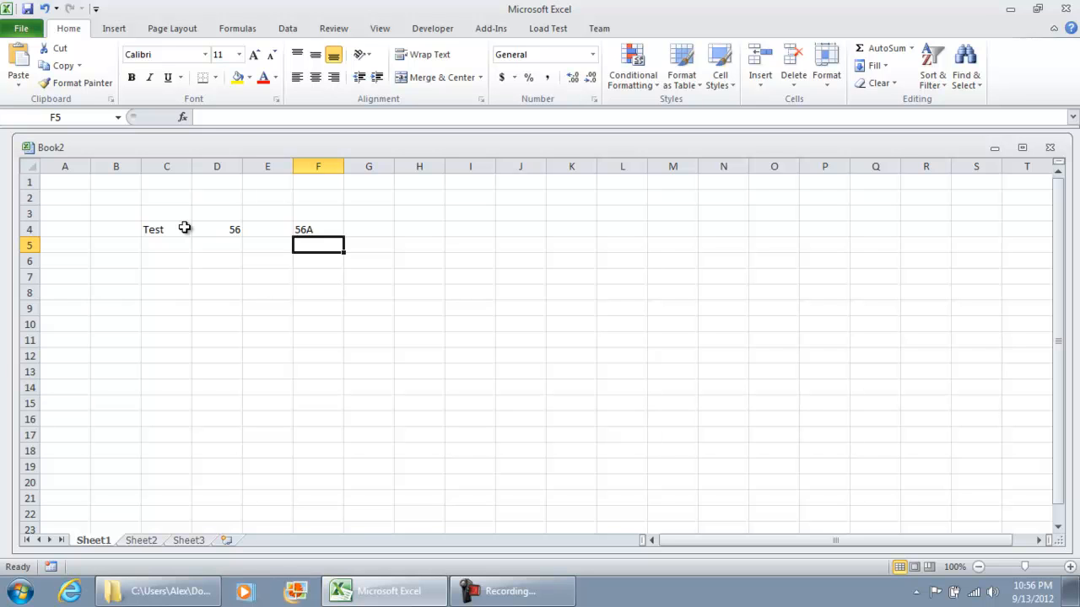
Enter the date 9/13/2012 in cell H4
key(Up)
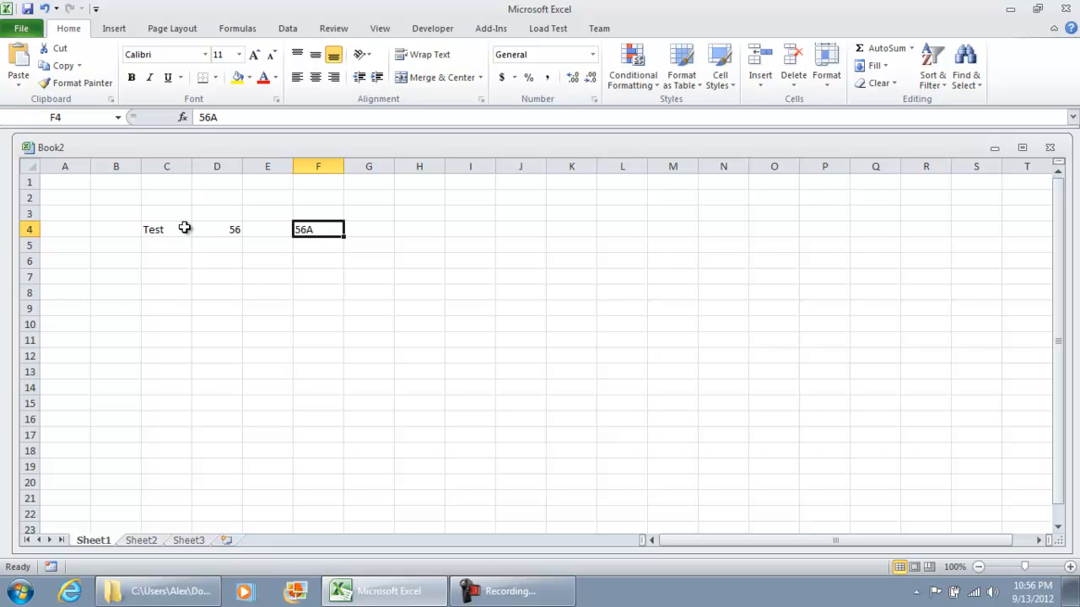
key(Right)
key(Right)
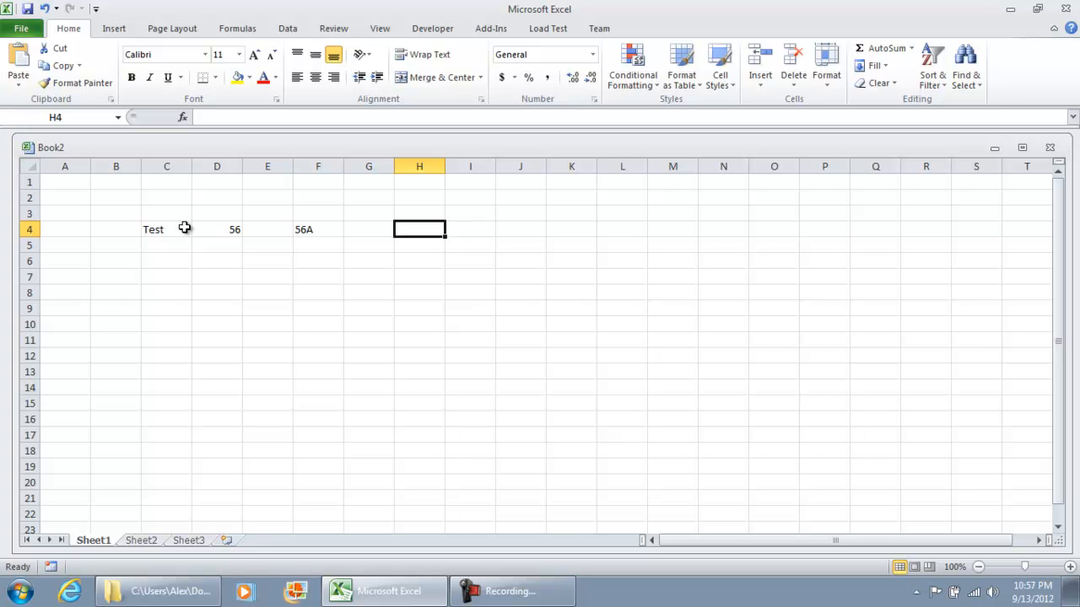
text(9/13/2012)
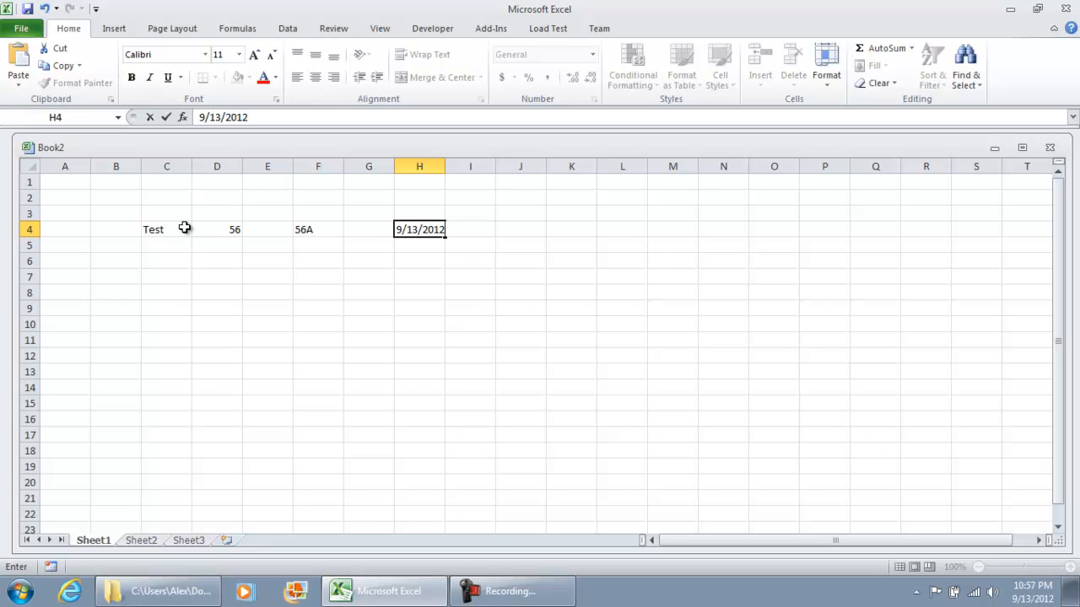
key(Return)
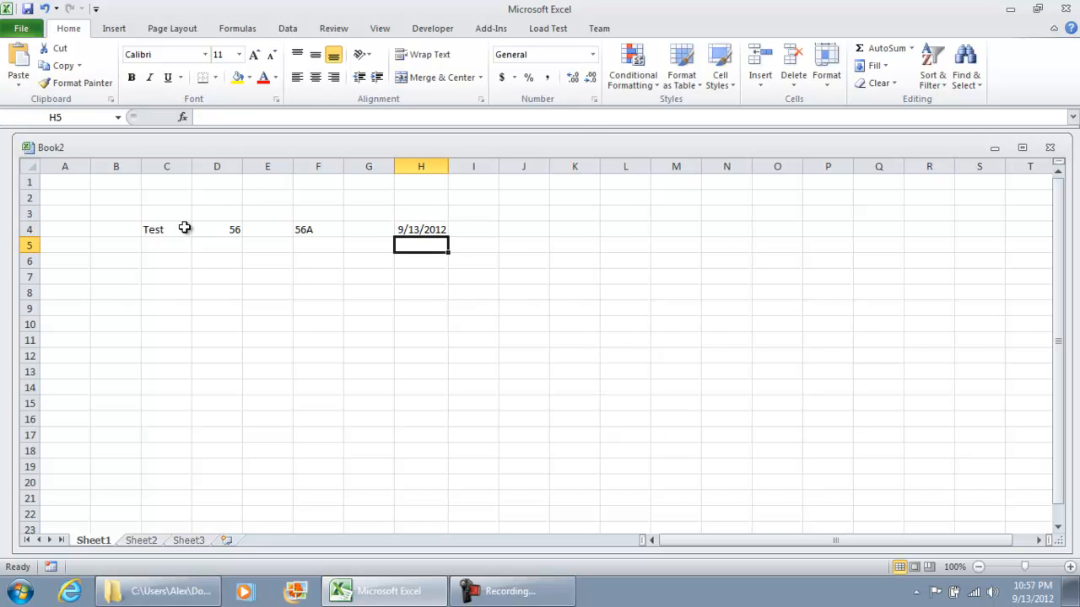
Widen column H and apply the Number category to cell H4 through Format Cells
drag(448, 163, 477, 159)
click(454, 230)
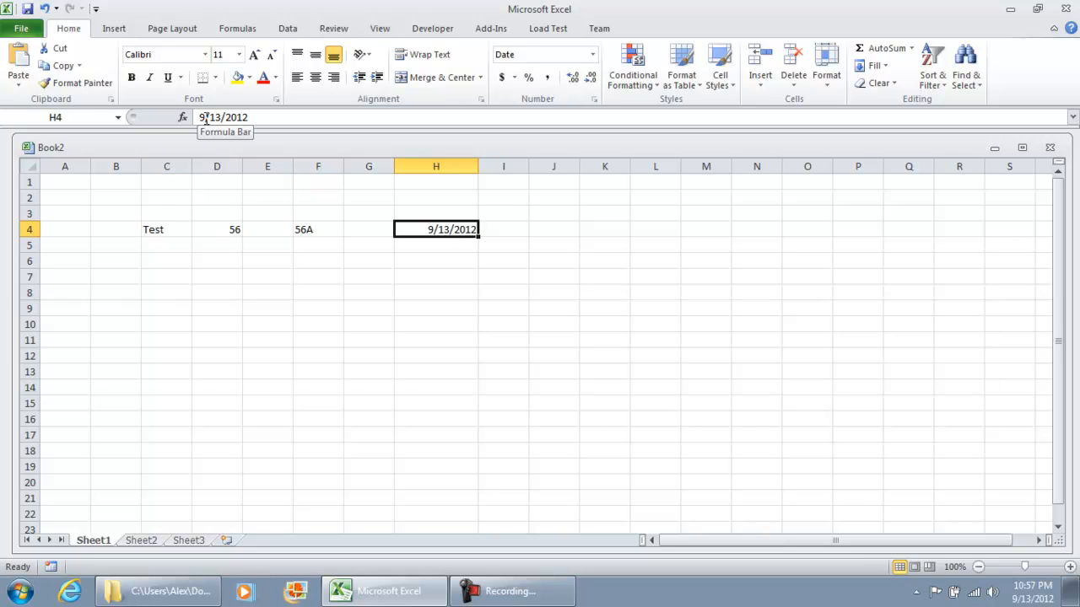
right_click(440, 228)
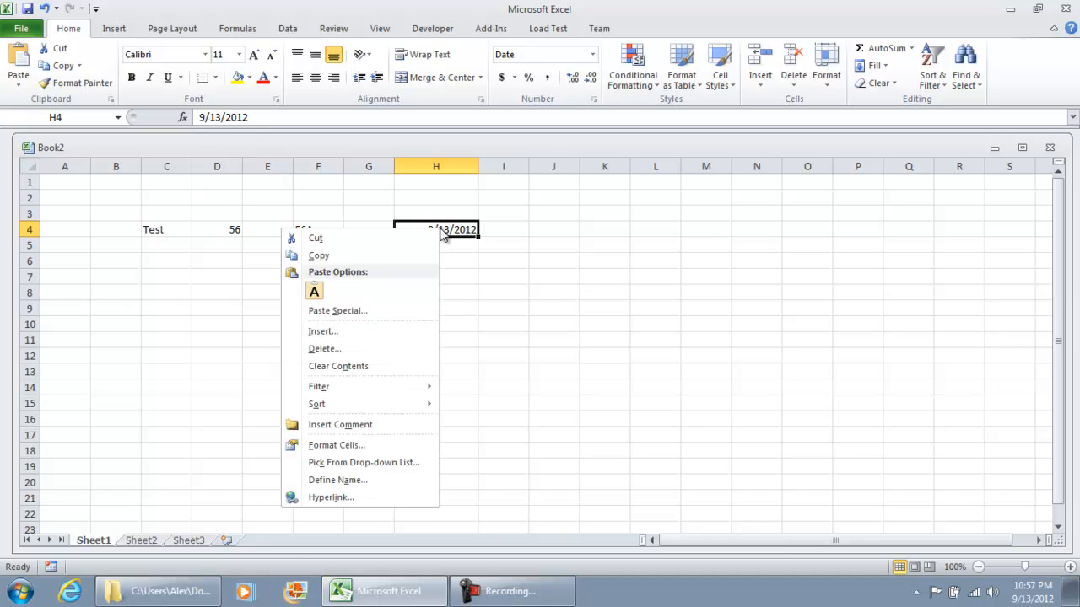
click(372, 446)
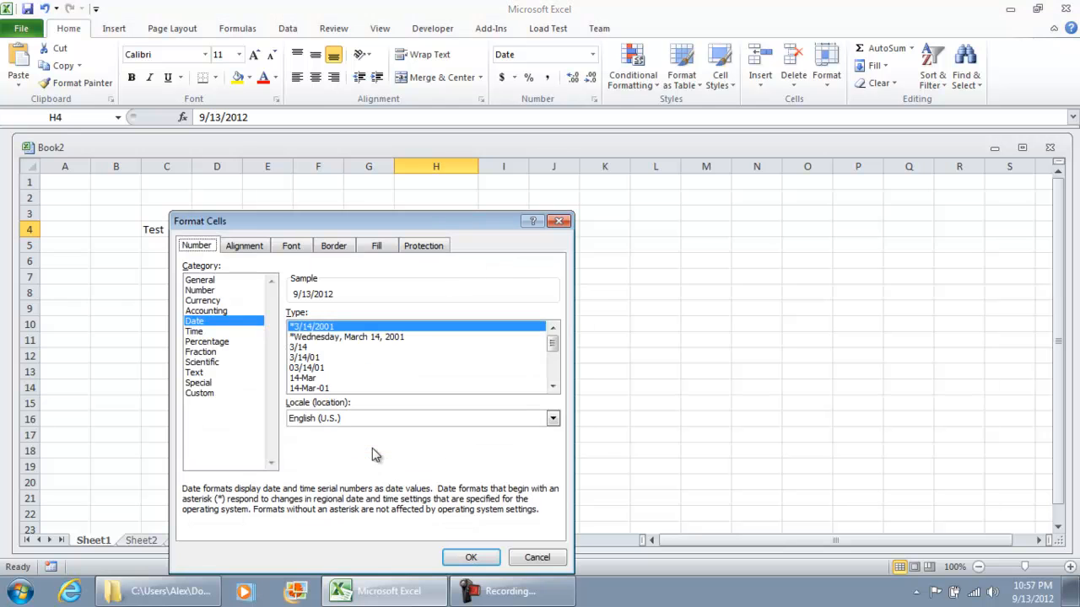
click(218, 291)
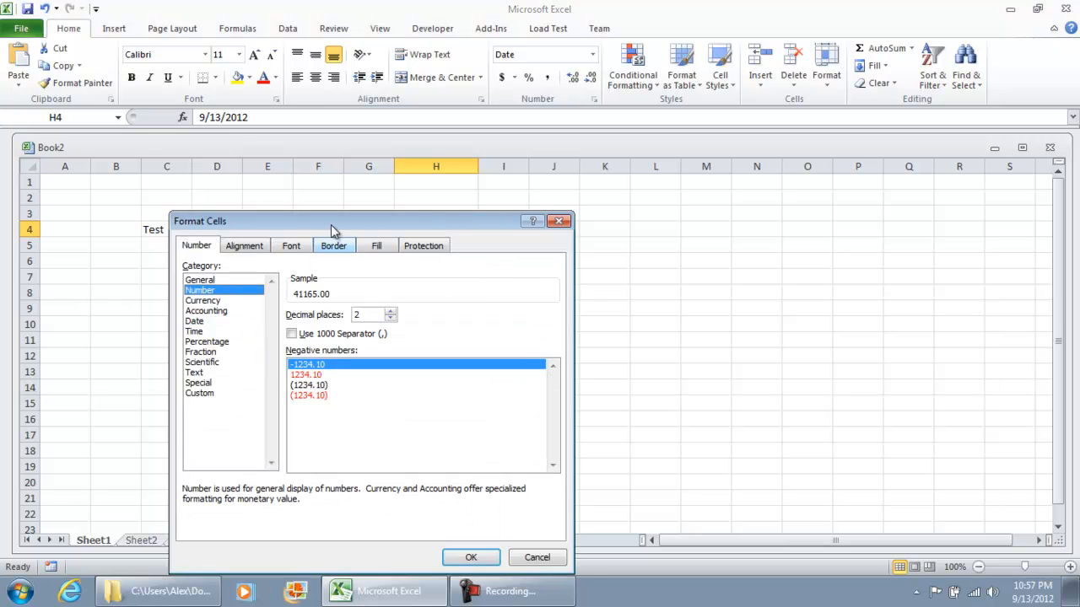
drag(334, 228, 759, 126)
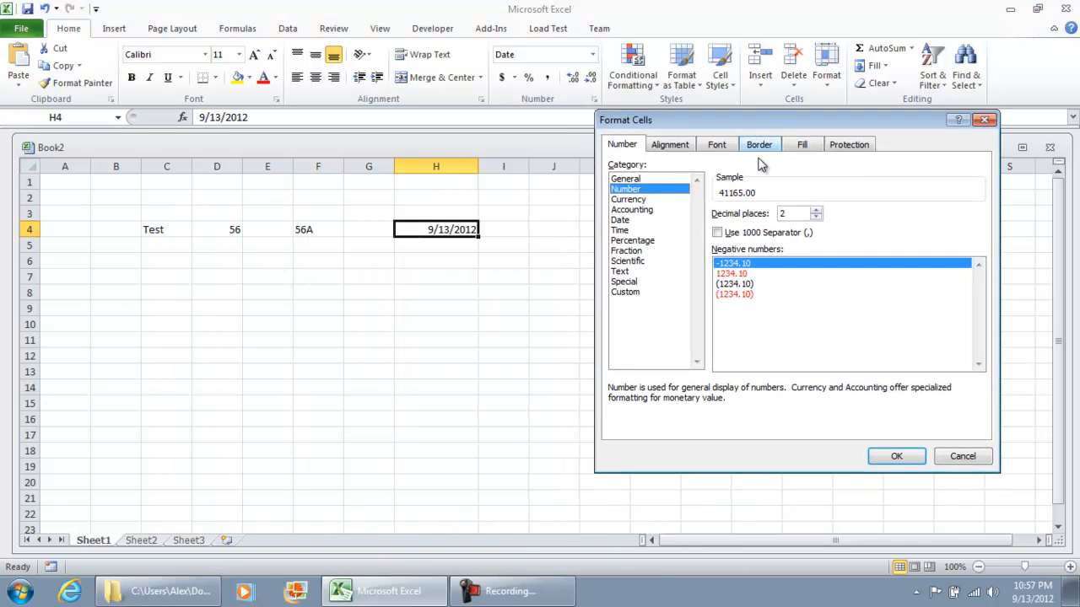
click(909, 454)
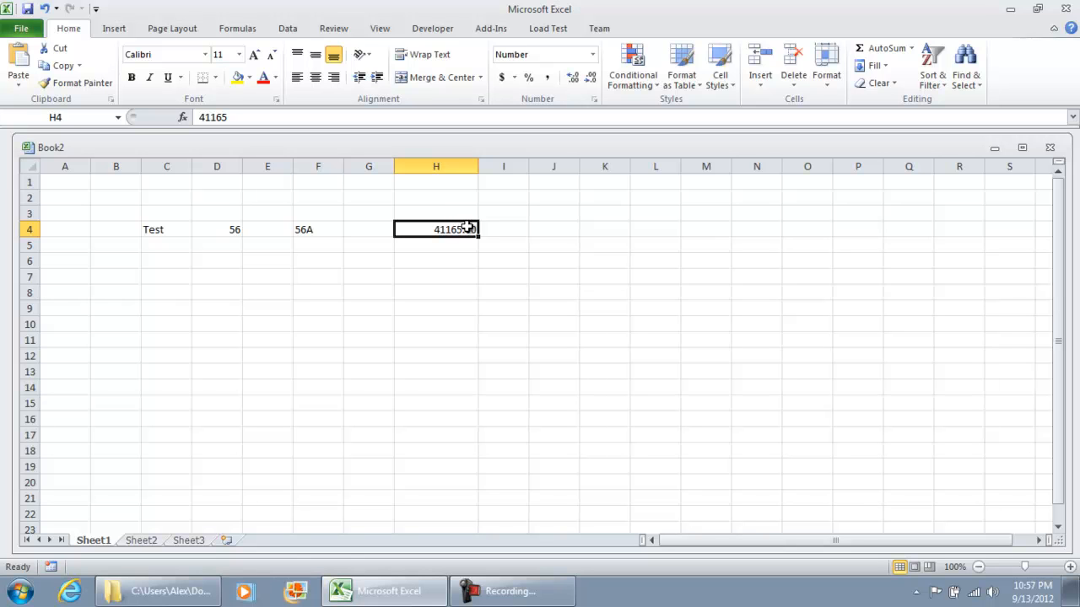
Replace the content of cell H4 with 1
text(1)
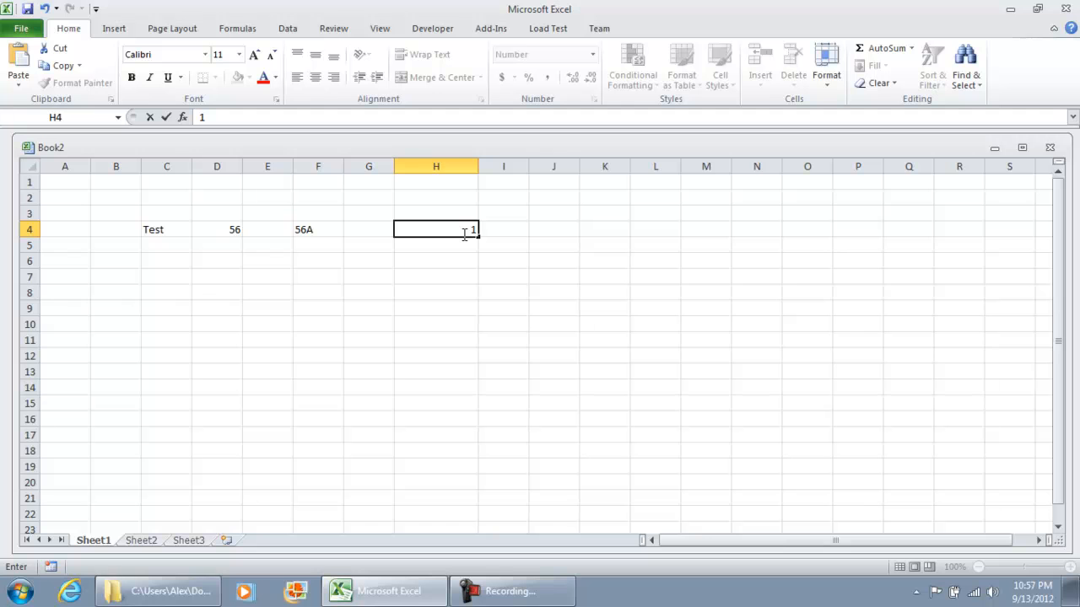
click(463, 243)
click(465, 230)
Apply the Date category to cell H4 through Format Cells
right_click(460, 232)
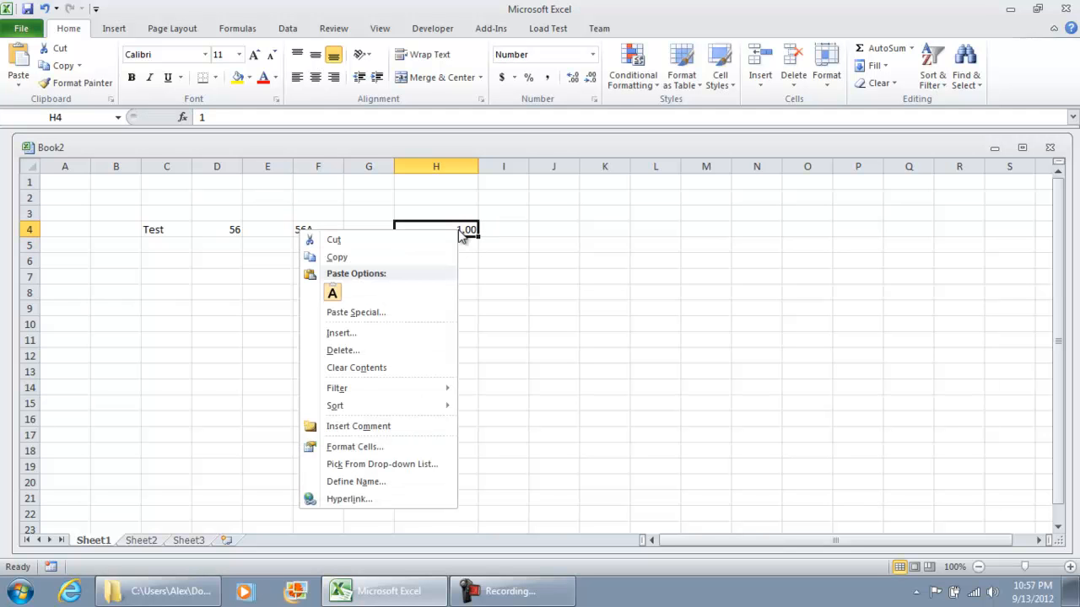
click(400, 447)
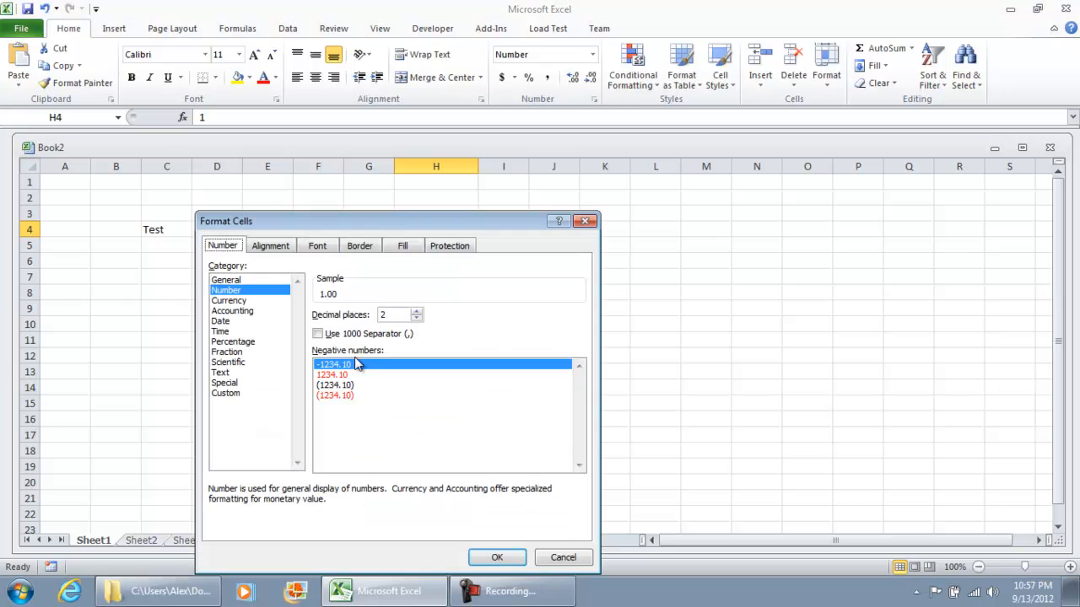
click(221, 322)
click(497, 557)
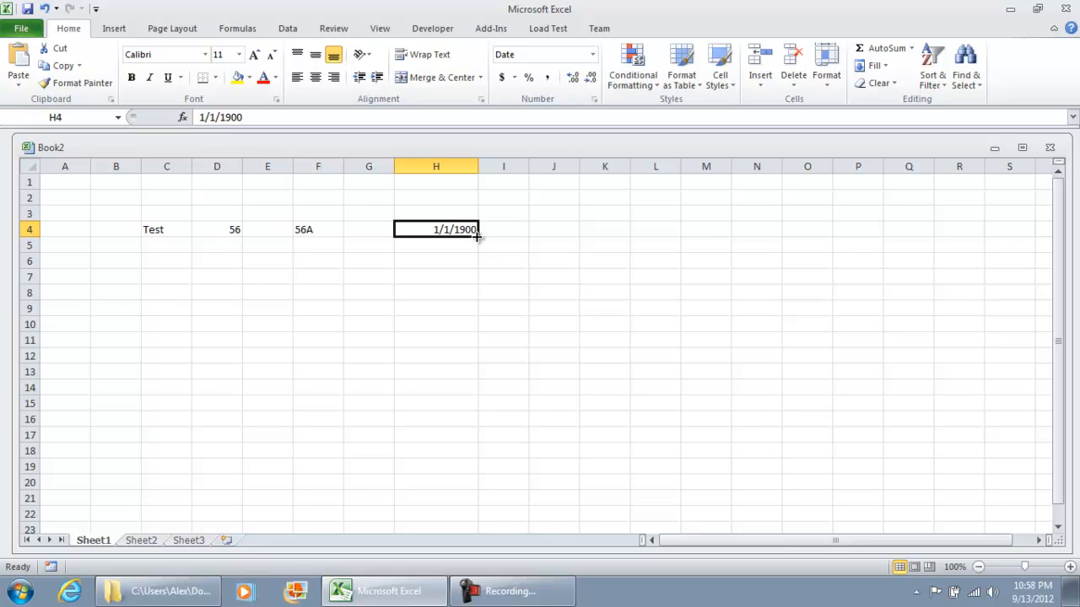
Fill the series from H4 down to H13 and apply the Number category to the filled range
drag(476, 237, 481, 381)
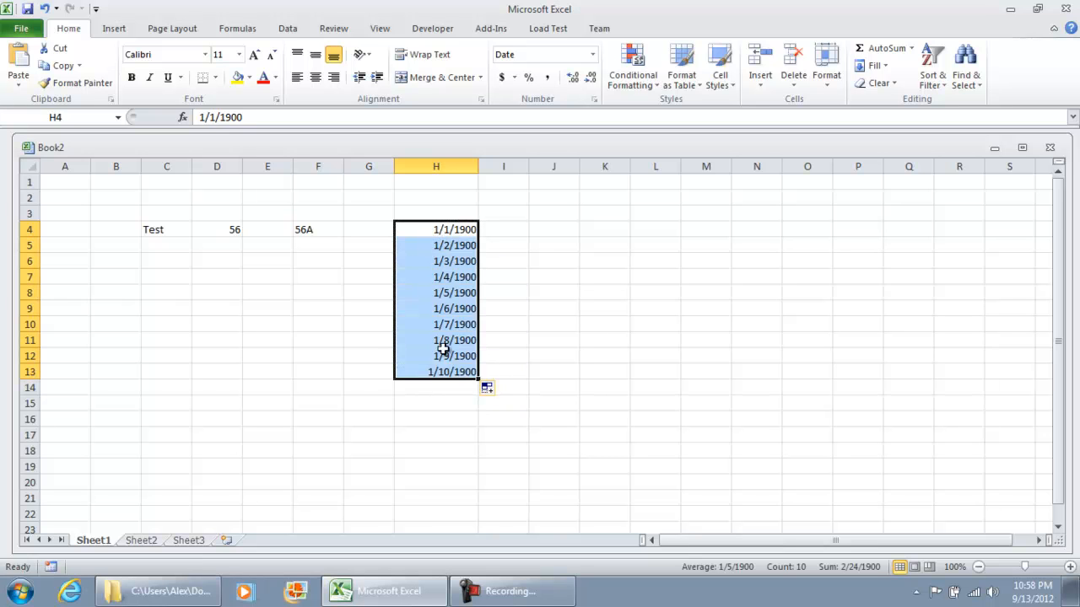
right_click(436, 308)
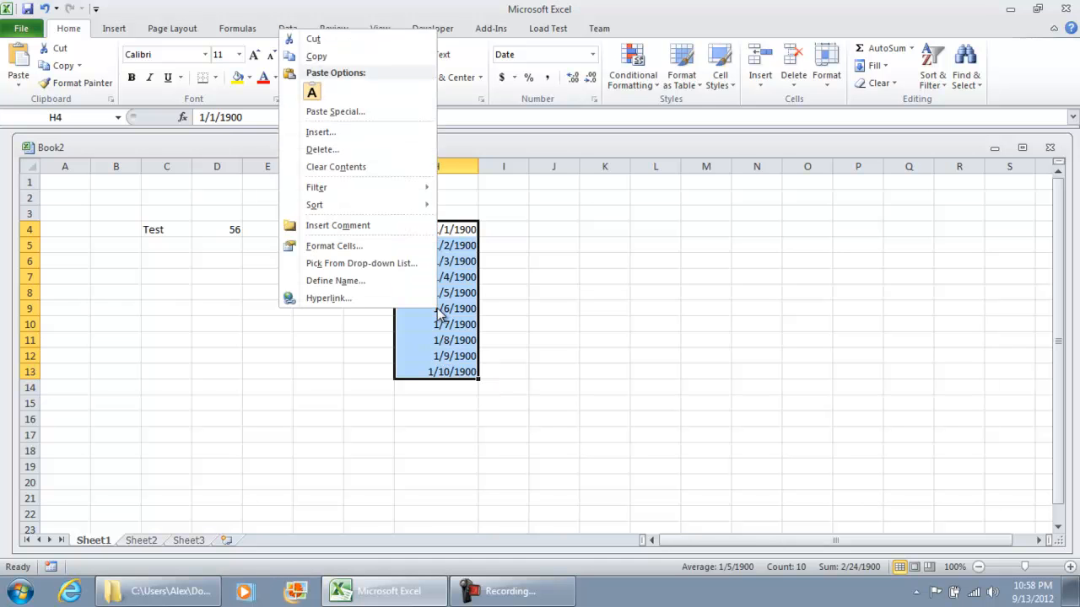
click(371, 243)
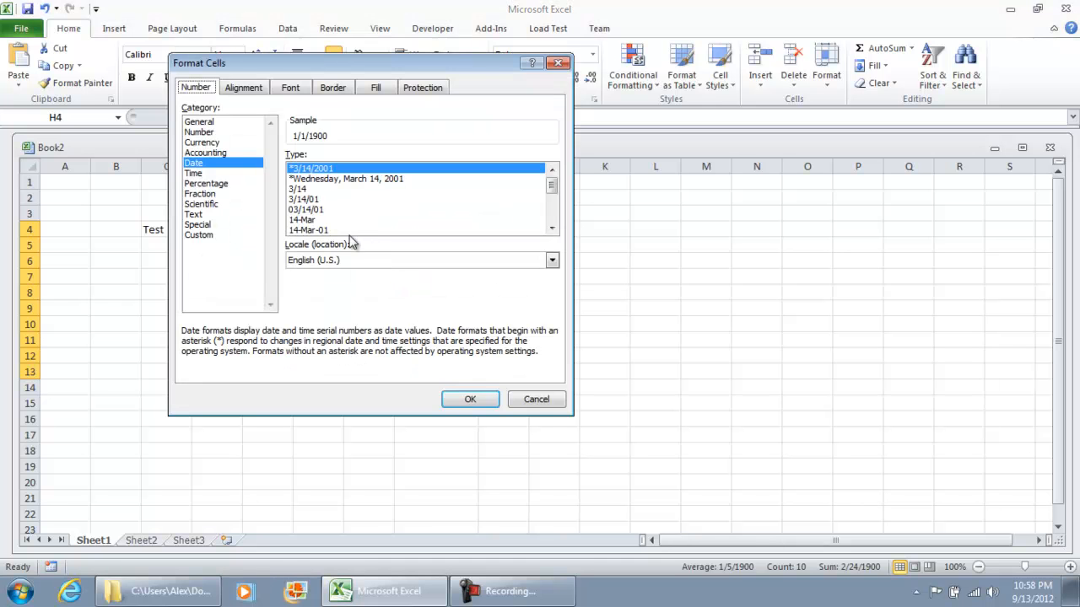
click(215, 132)
click(470, 399)
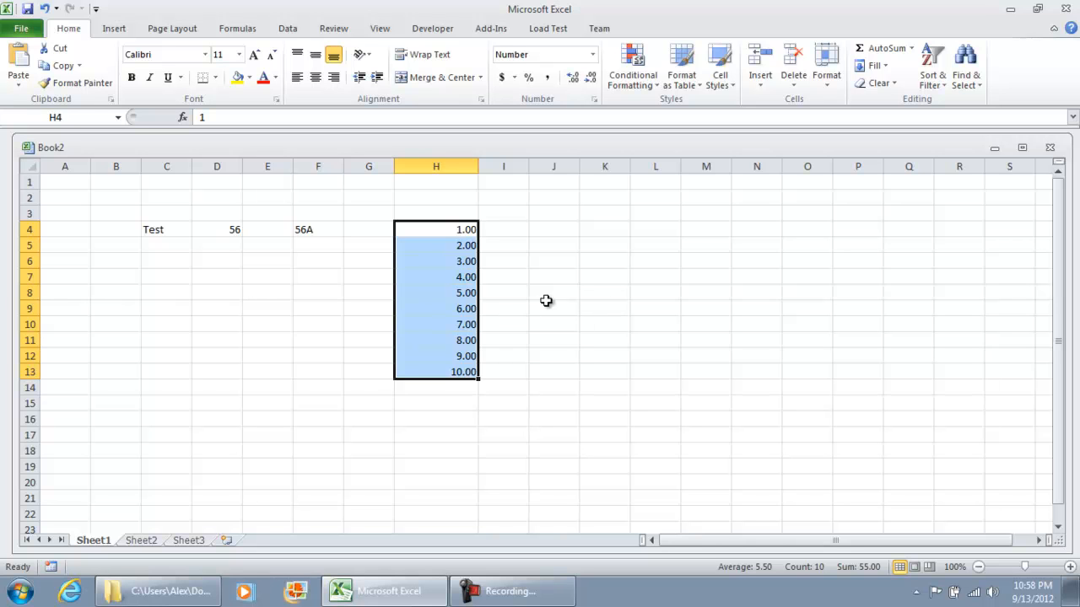
Clear the contents of H4:H13 and enter the date 9/13/2012 in cell H4
key(Delete)
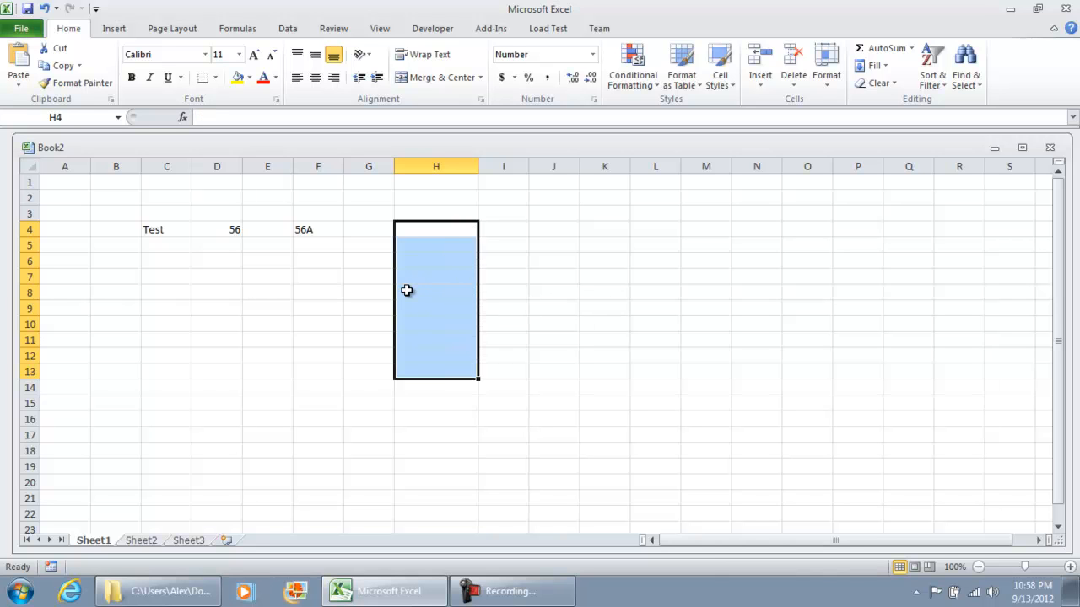
click(415, 230)
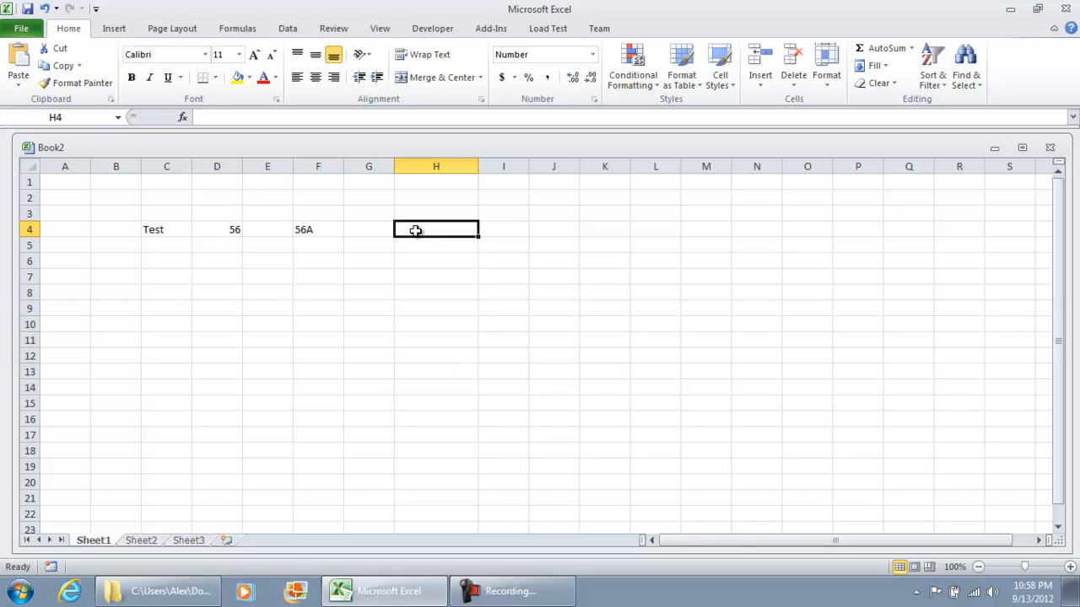
text(9/13/)
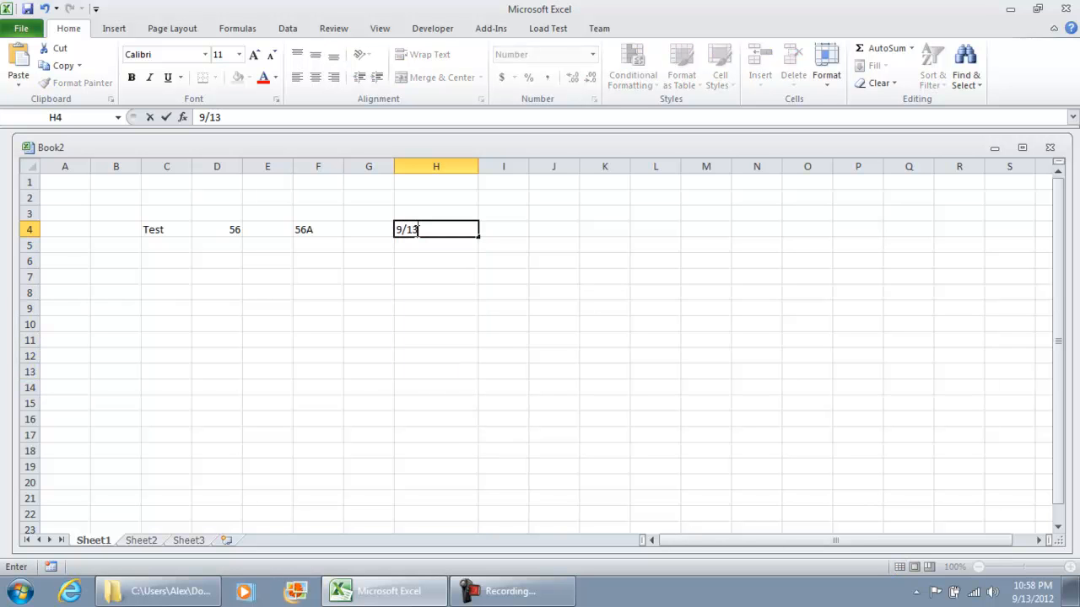
text(2012)
key(Return)
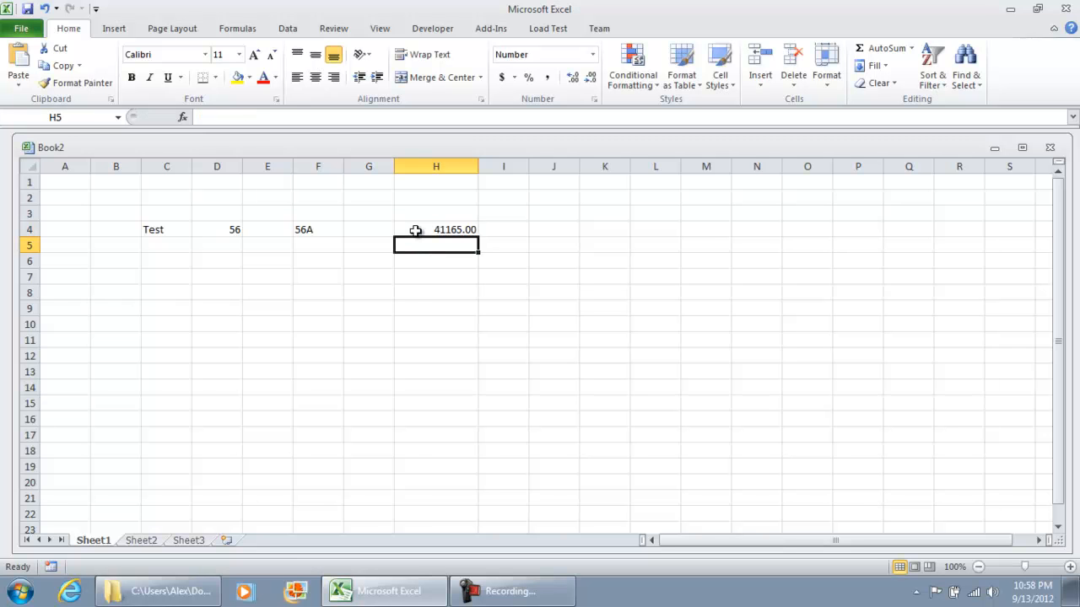
Apply the Date category to cell H4 through Format Cells
right_click(415, 230)
mouse_move(325, 411)
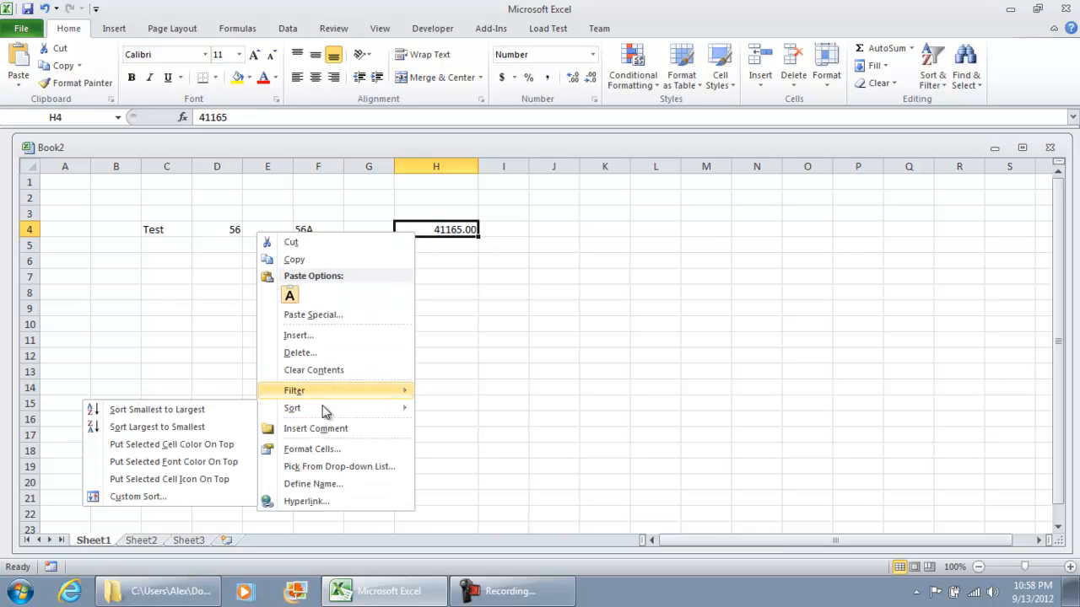
click(314, 449)
click(150, 324)
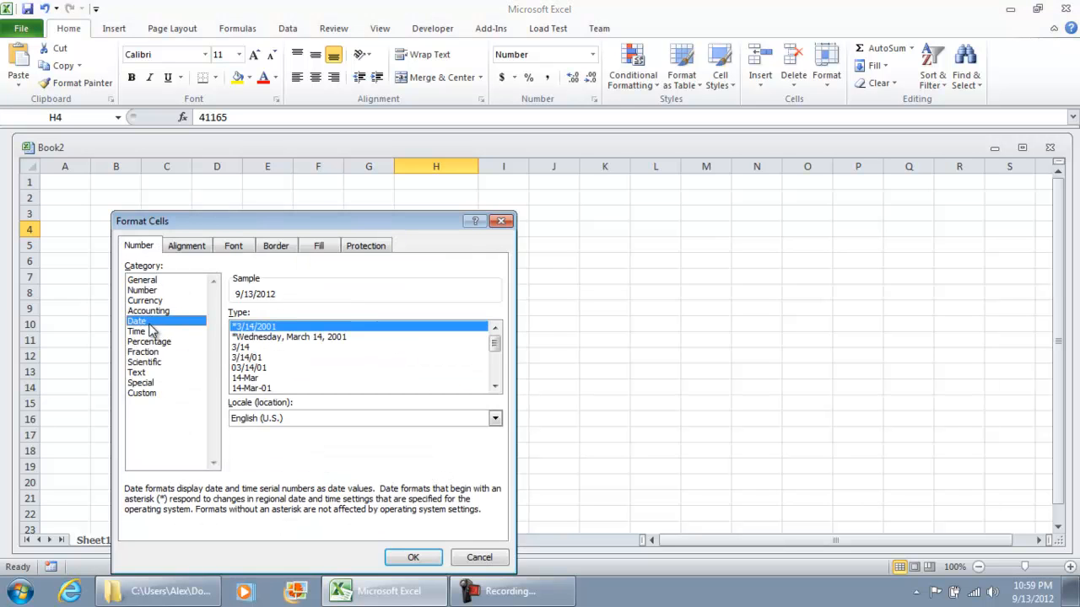
key(Return)
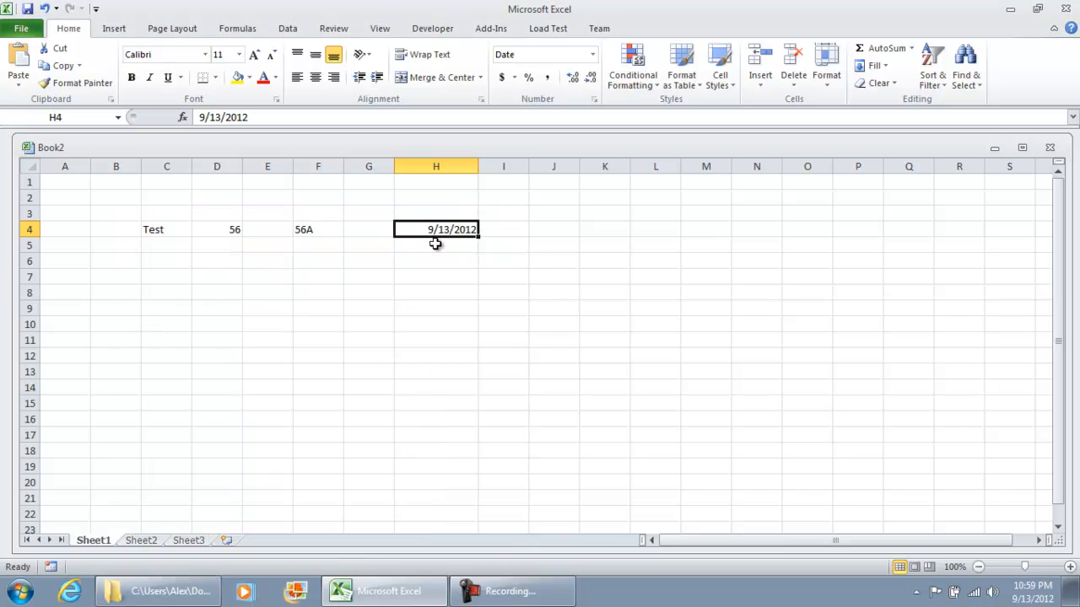
Enter the date 9/1/2012 in cell H7
click(434, 273)
text(9/)
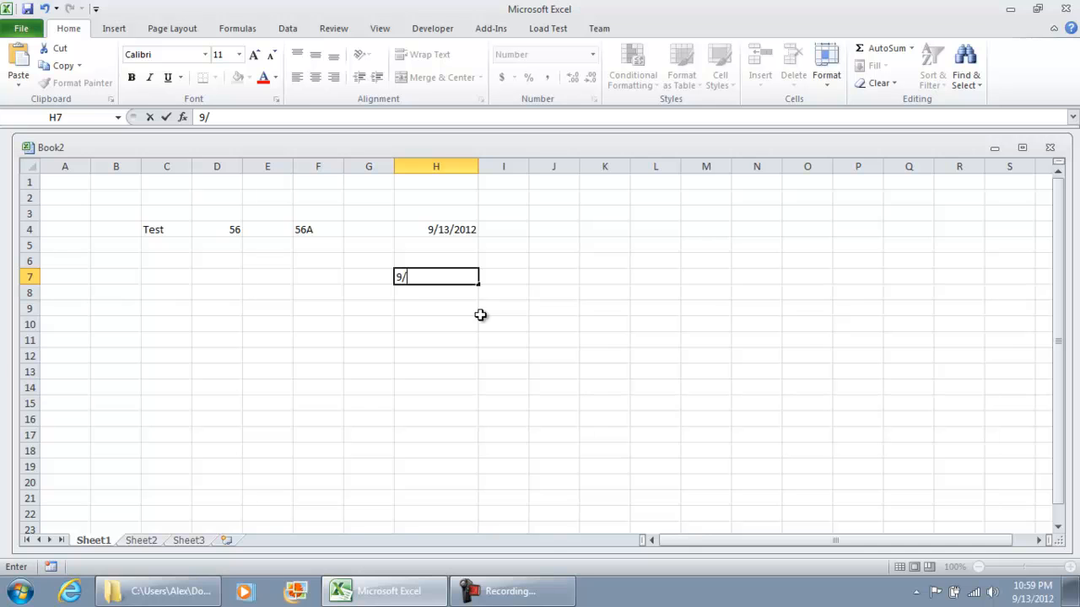
text(1/2012)
key(Return)
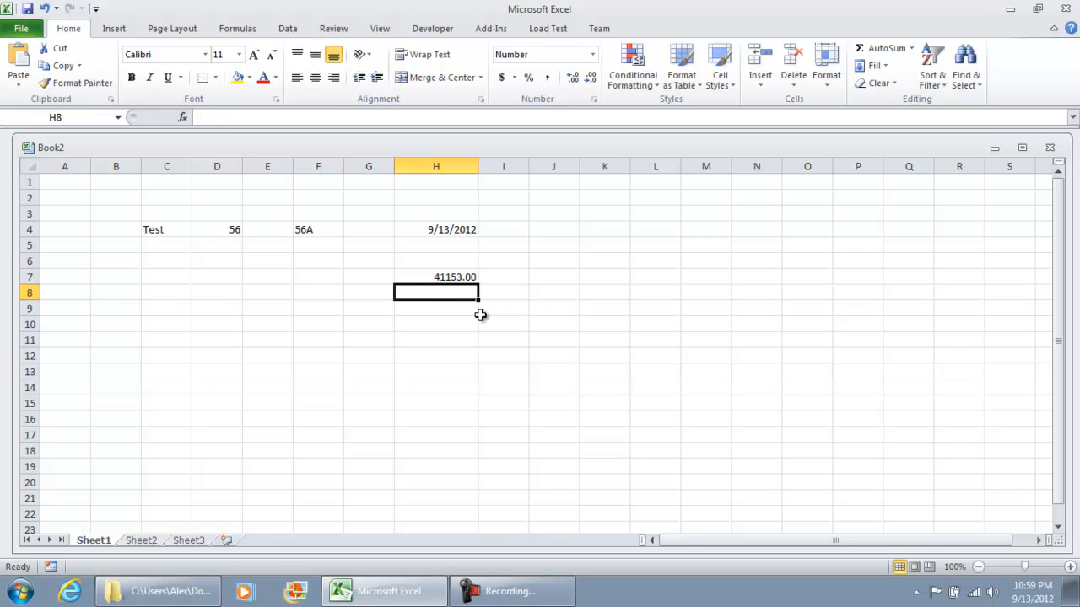
Apply the Date category to cell H7 through Format Cells
right_click(442, 277)
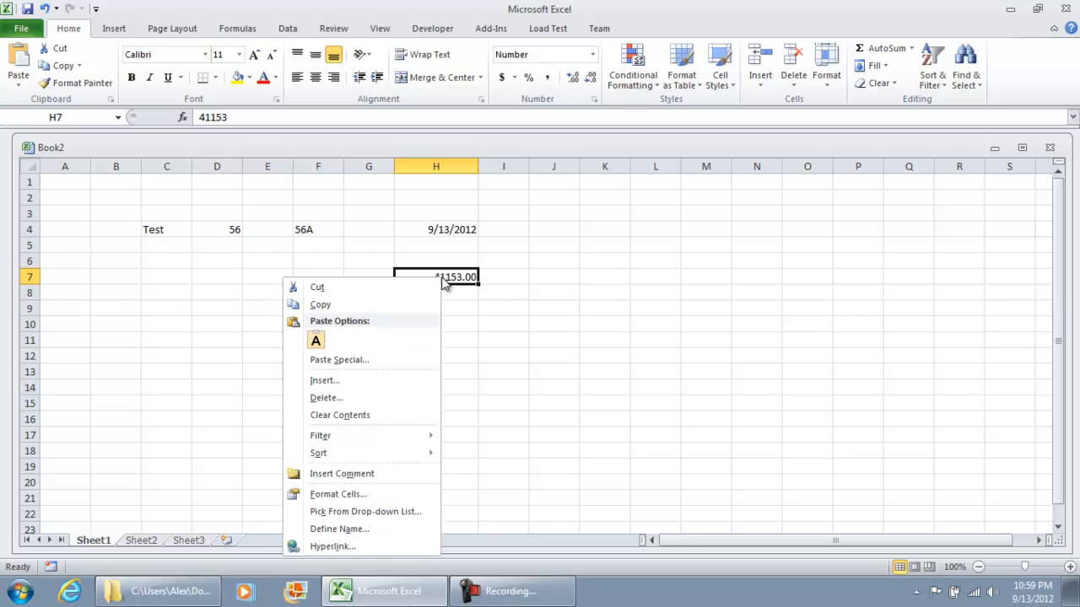
click(335, 495)
click(165, 324)
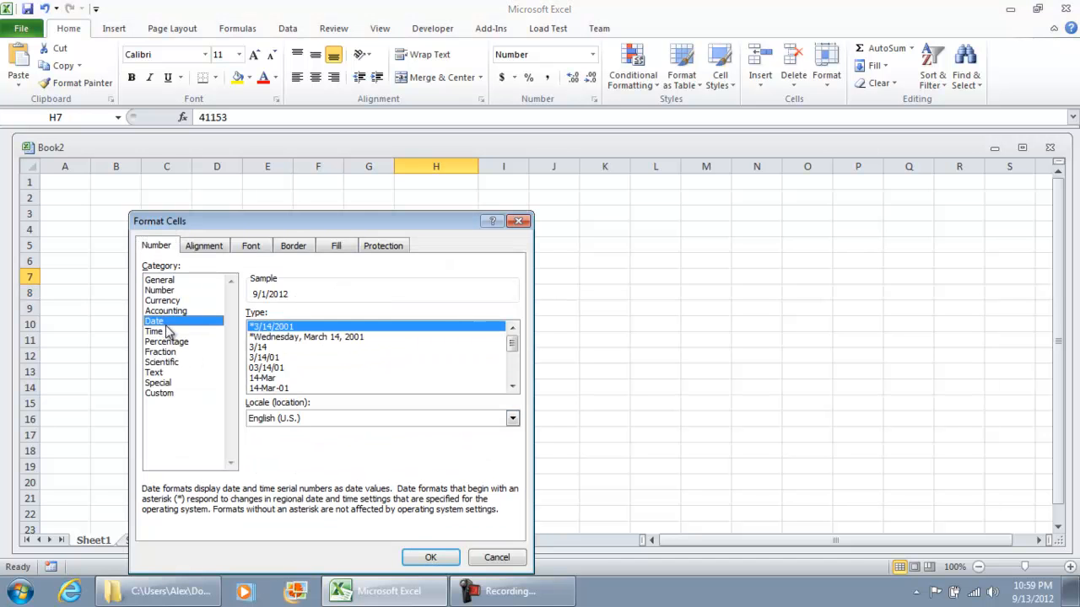
click(430, 558)
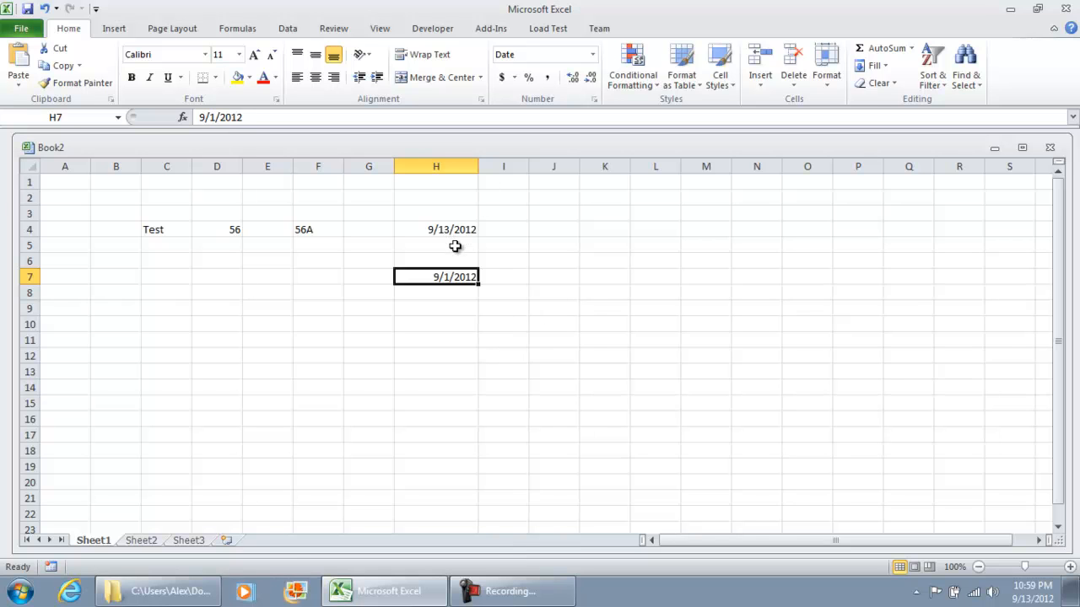
drag(446, 231, 449, 276)
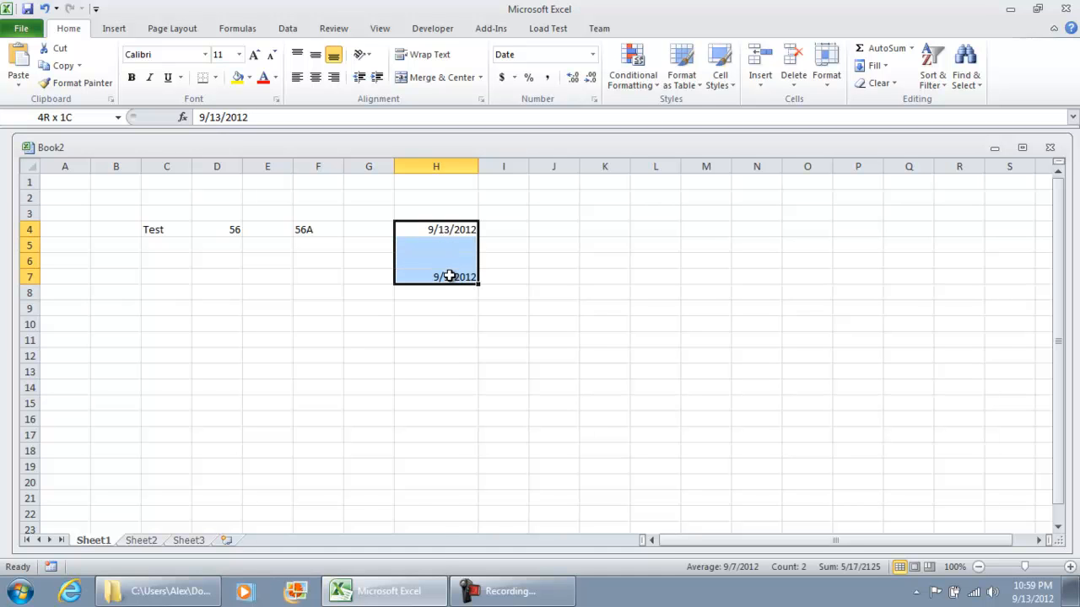
right_click(450, 275)
key(Escape)
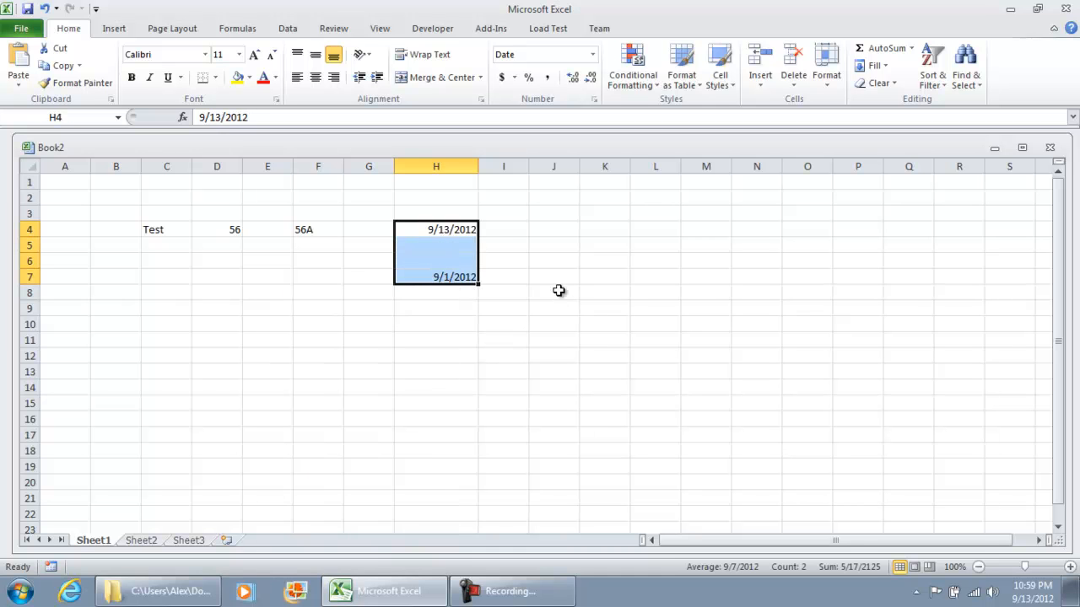
Copy the dates in H4 and H7 into cells I4 and I7, and widen column I to fit them
click(465, 226)
key(ctrl+c)
click(492, 230)
key(ctrl+v)
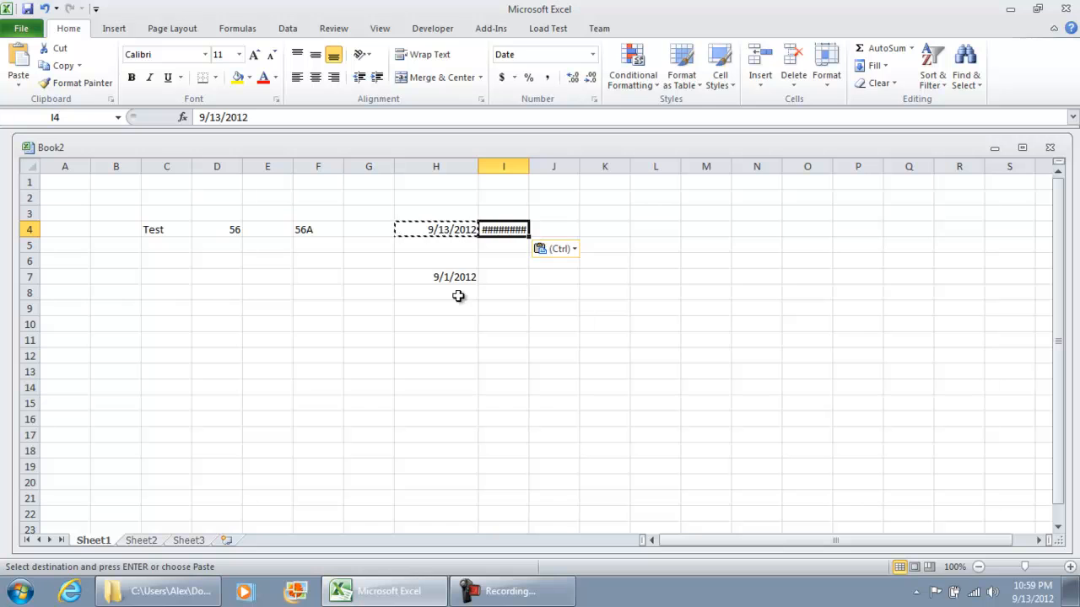
click(453, 277)
key(ctrl+c)
click(489, 276)
key(ctrl+v)
drag(527, 173, 564, 173)
Apply the Number category to cells I4:I7 through Format Cells
drag(535, 231, 545, 276)
right_click(545, 283)
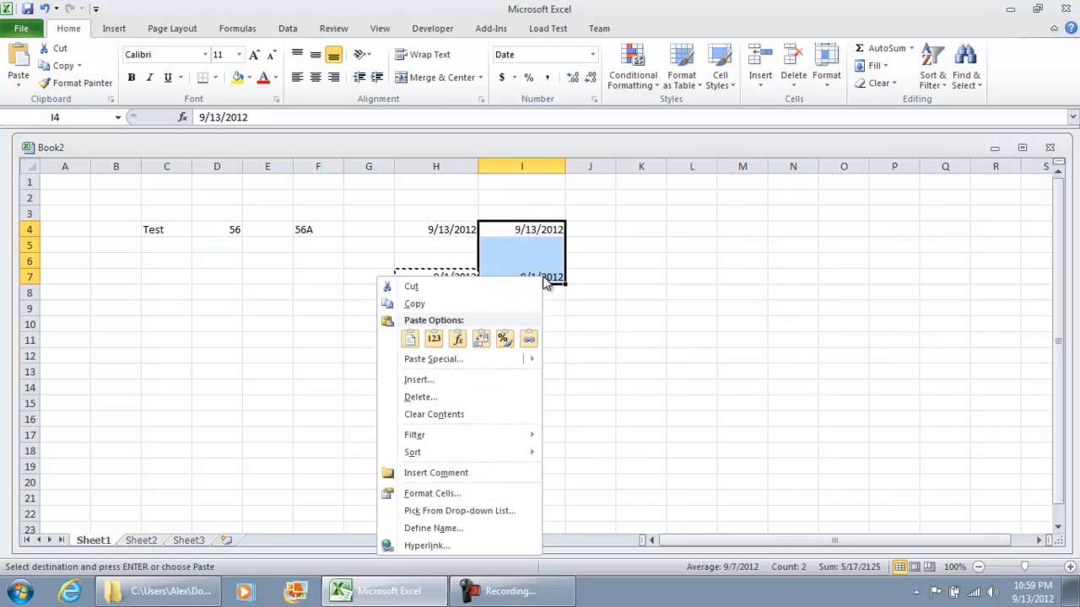
click(437, 493)
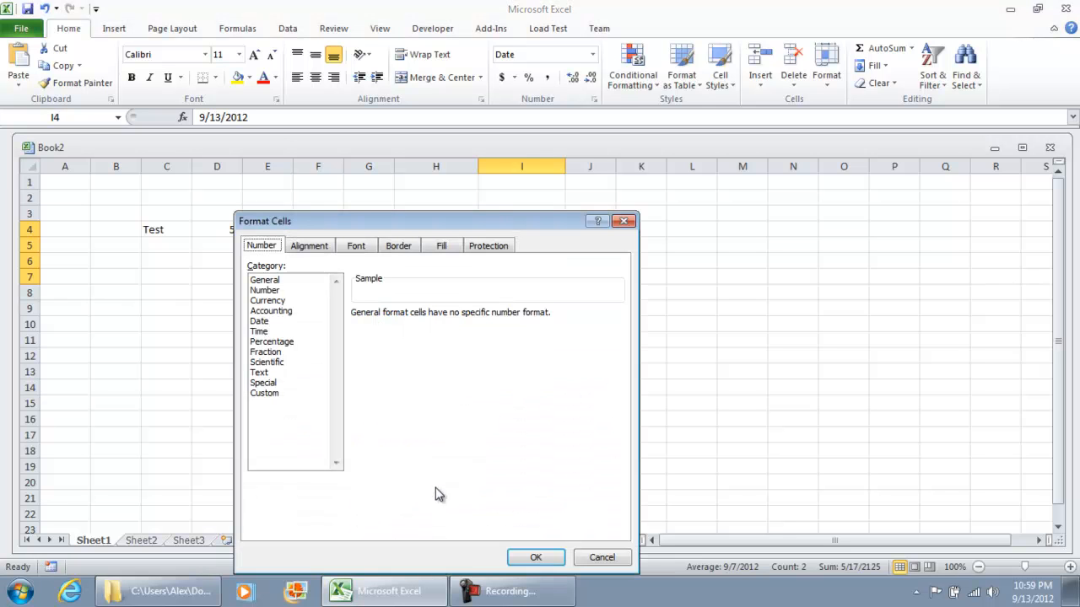
click(278, 291)
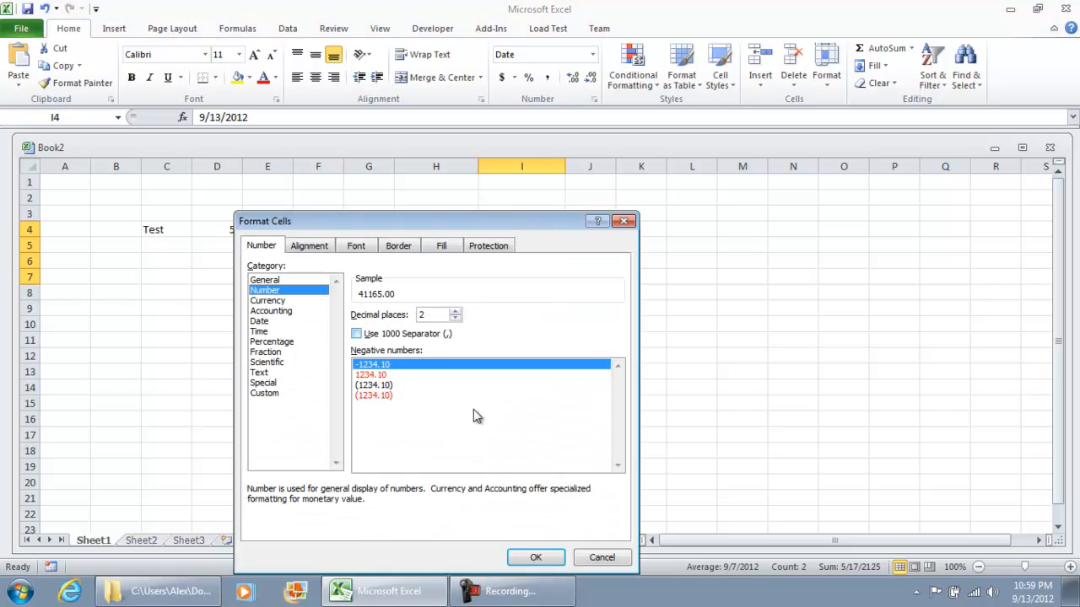
click(525, 561)
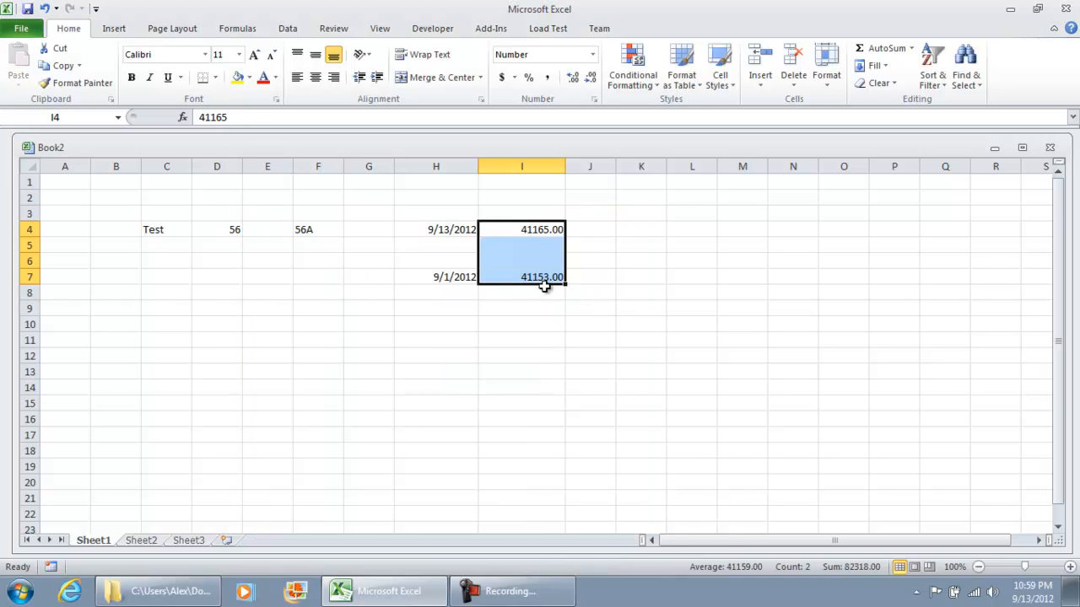
Compare the stored values of the date cells in columns I and H
click(533, 277)
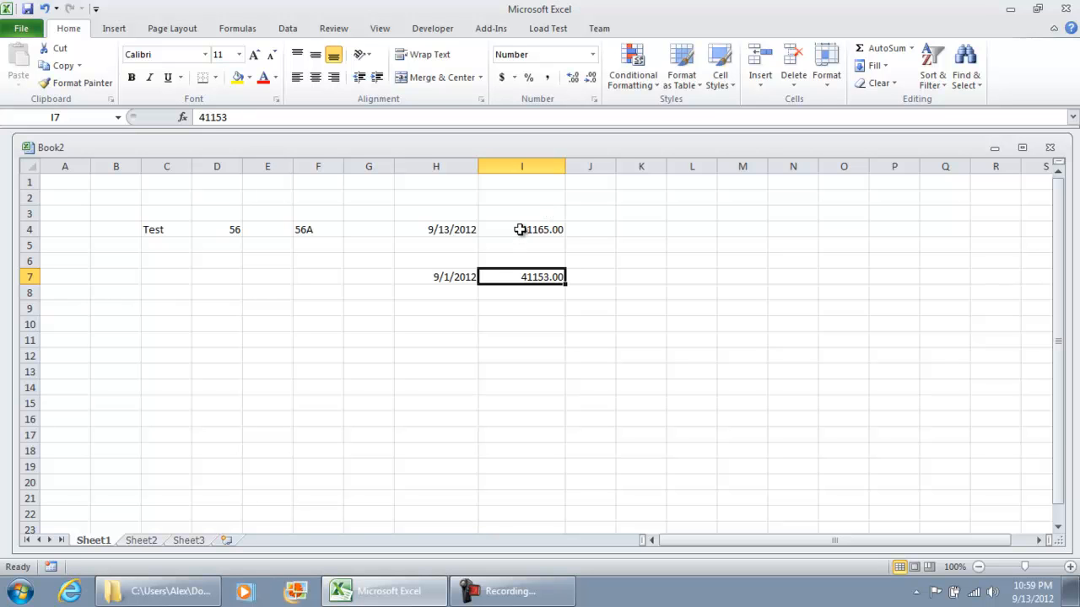
click(444, 279)
click(443, 232)
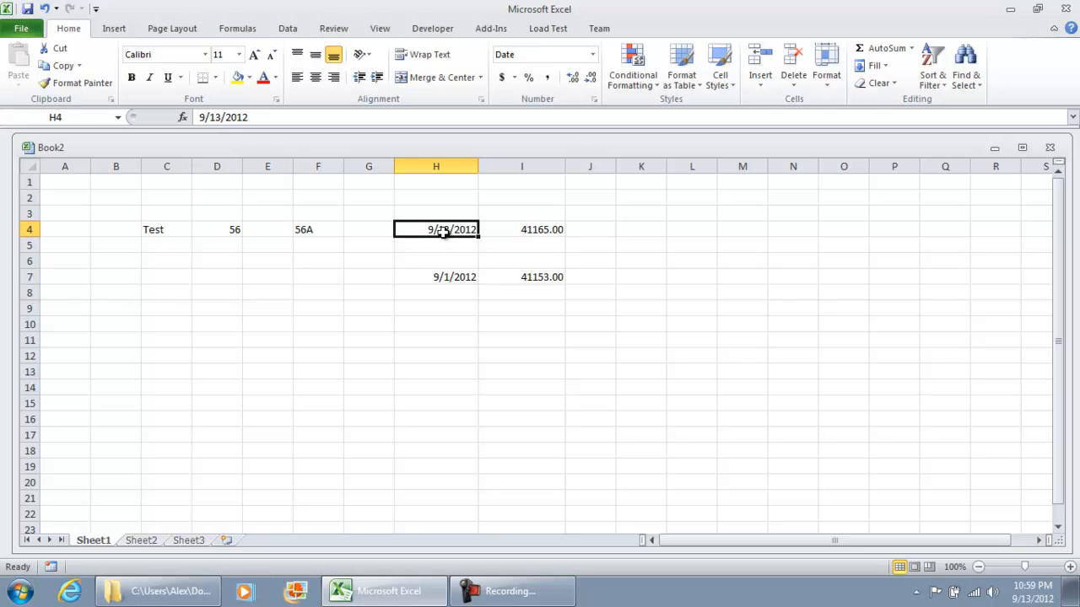